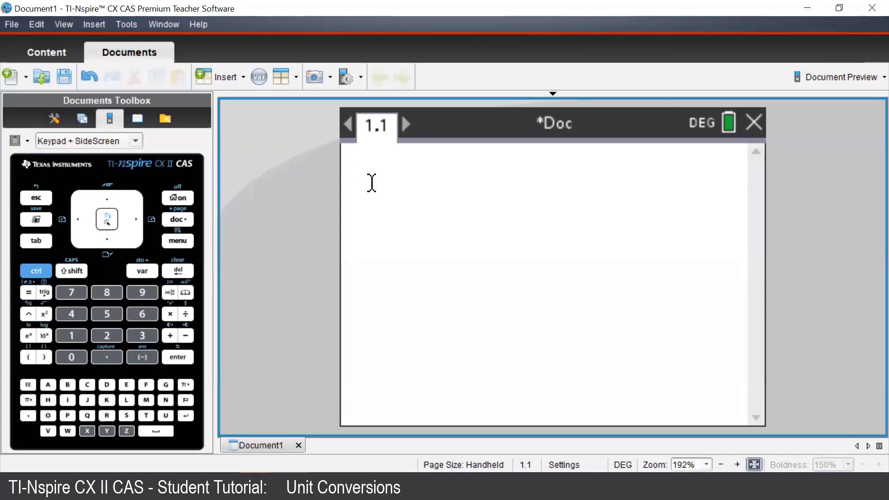
Launch the Conversion Assistant from the catalog's unit conversions section.
click(187, 291)
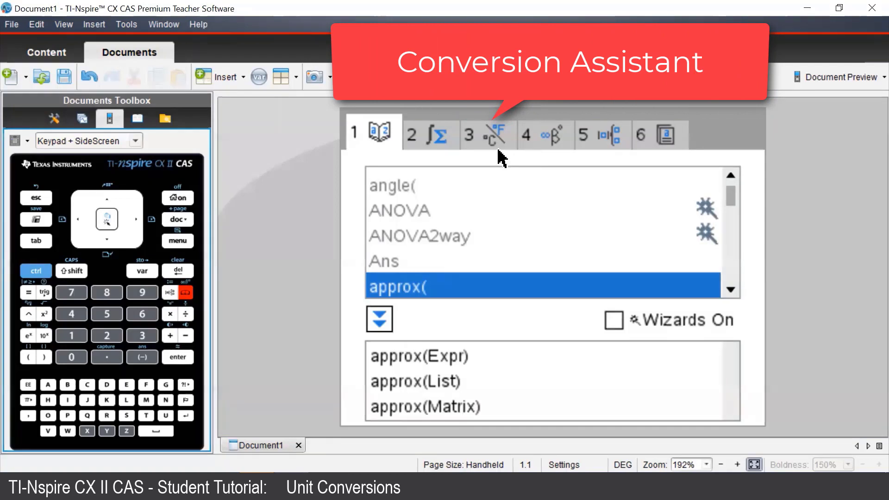
click(142, 335)
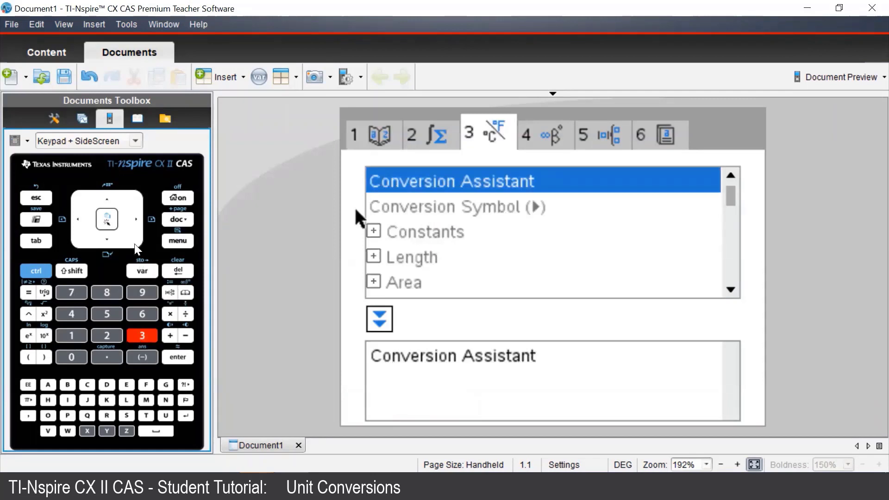
click(106, 218)
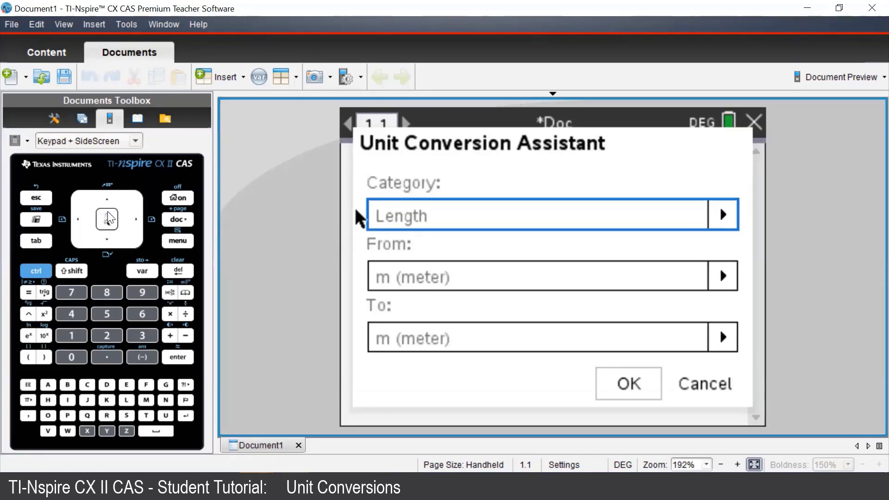
Browse the category list and keep Length as the conversion category.
click(104, 221)
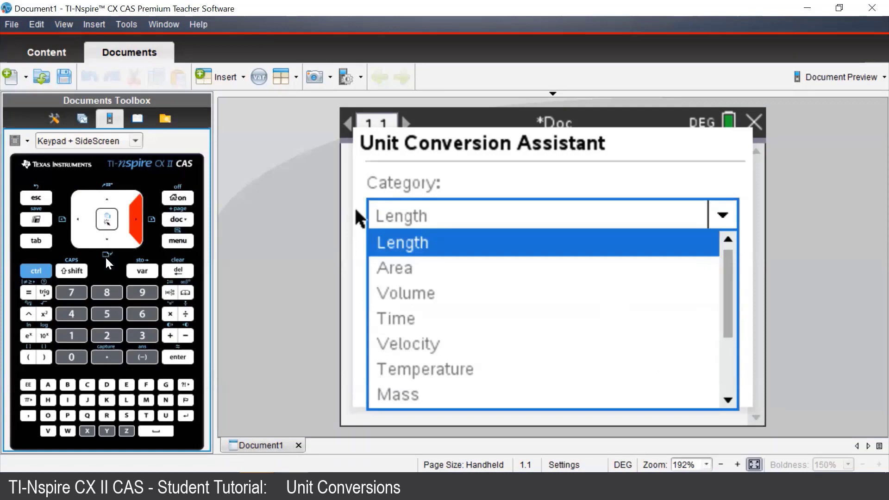
click(107, 242)
click(106, 244)
click(106, 245)
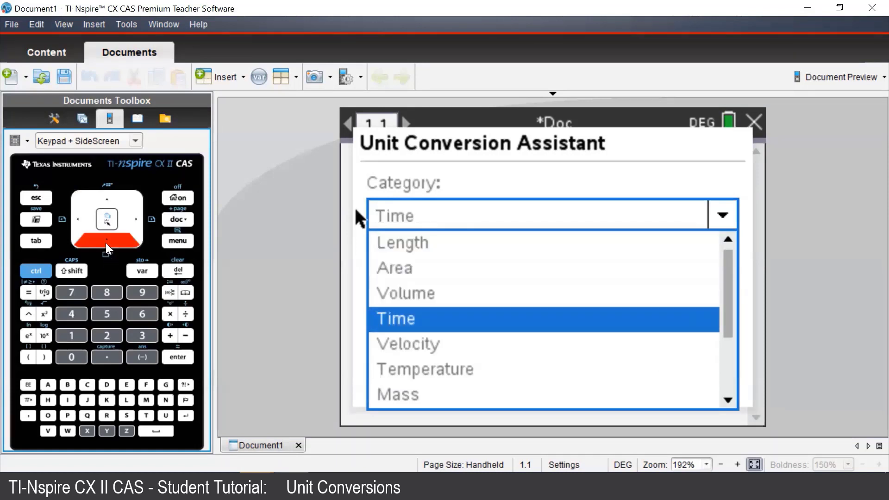
click(106, 244)
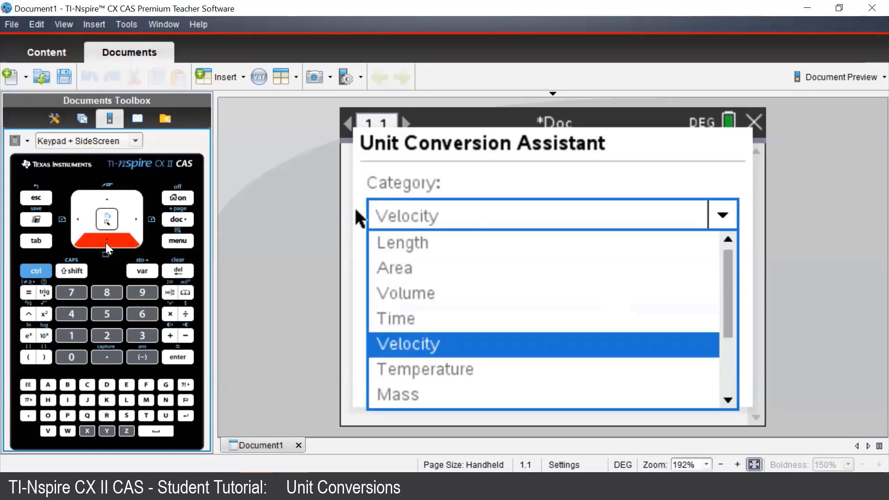
click(104, 202)
click(103, 201)
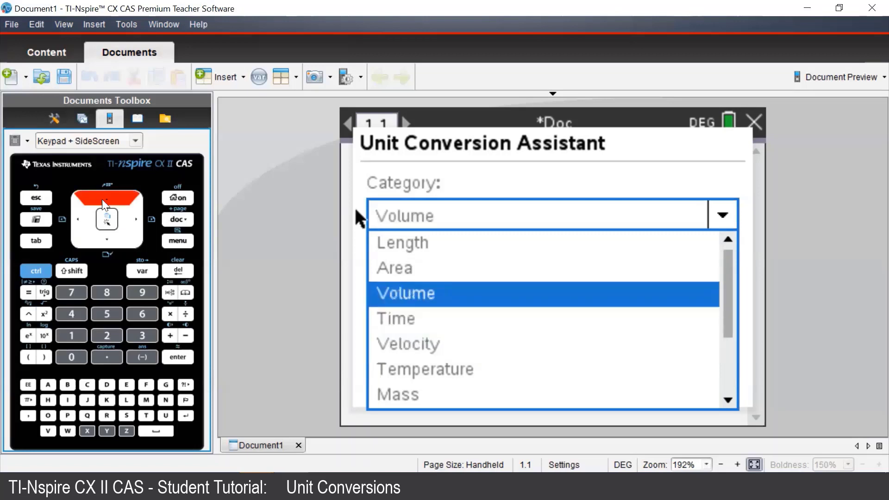
click(104, 202)
click(105, 201)
click(106, 219)
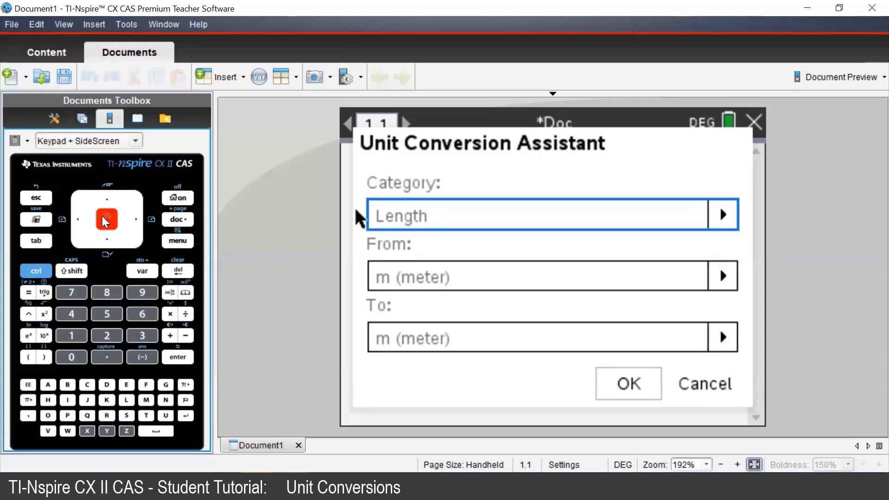
Set the target unit to km (kilometer), making the conversion meter to kilometer.
click(35, 242)
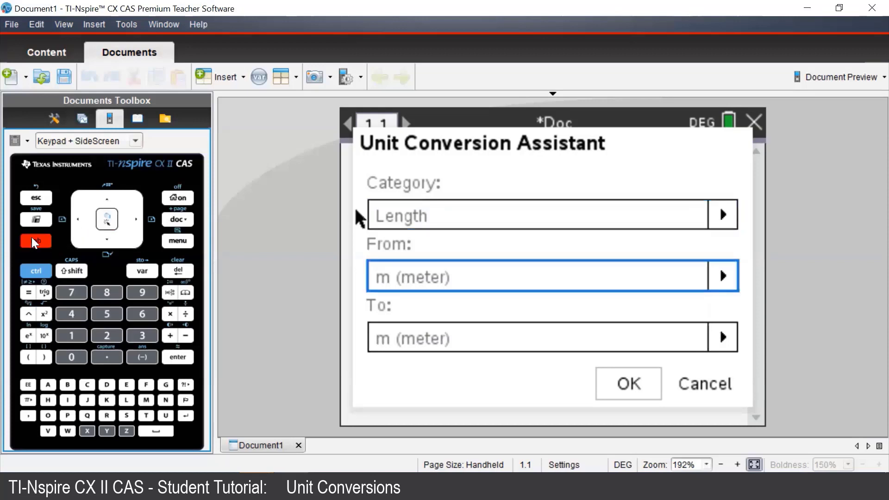
click(35, 241)
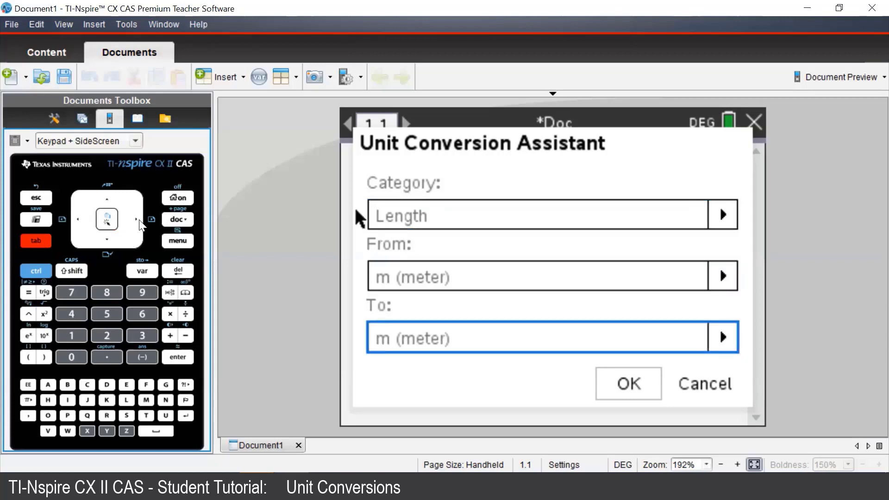
click(138, 220)
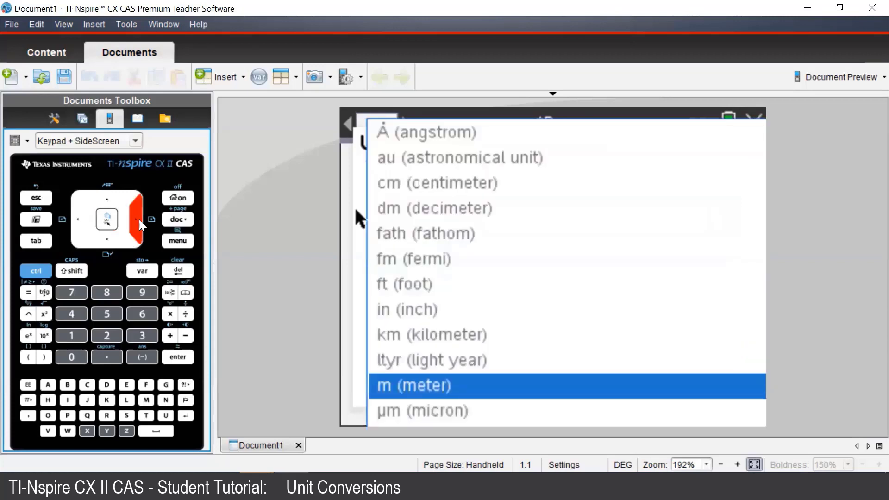
click(107, 201)
click(107, 201)
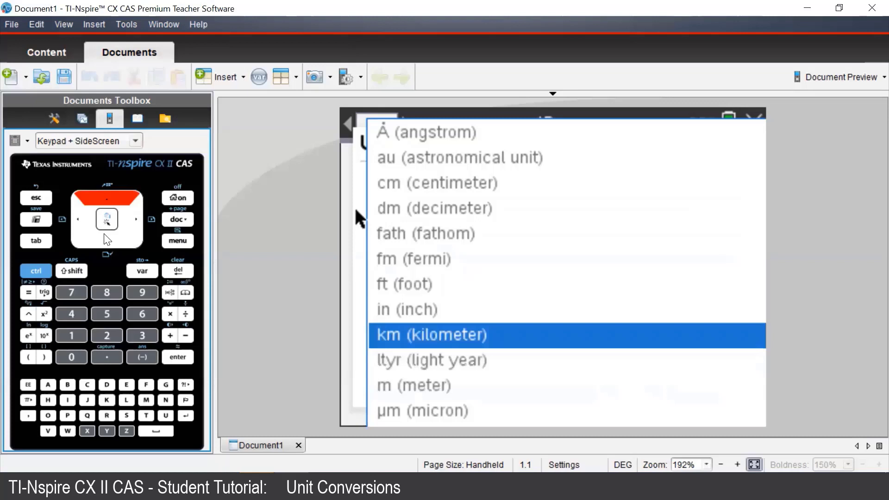
click(109, 223)
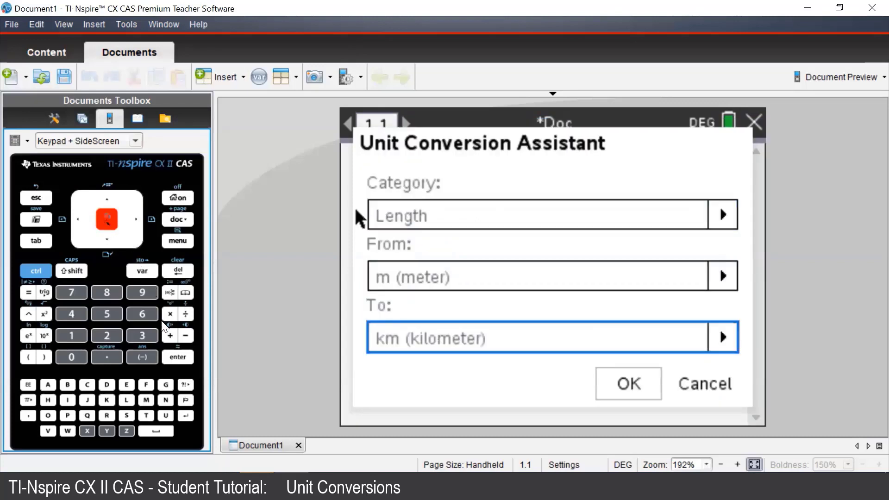
Insert the Ans _m▶_km conversion on the page and delete Ans.
click(179, 358)
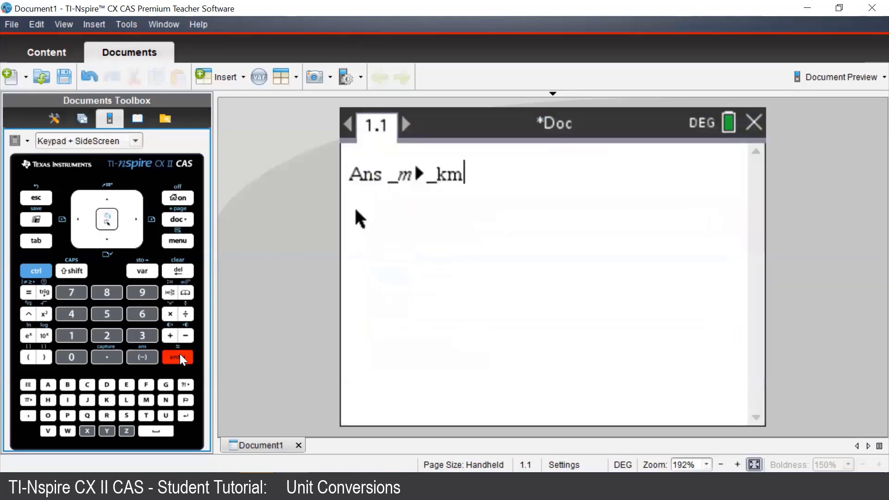
click(81, 220)
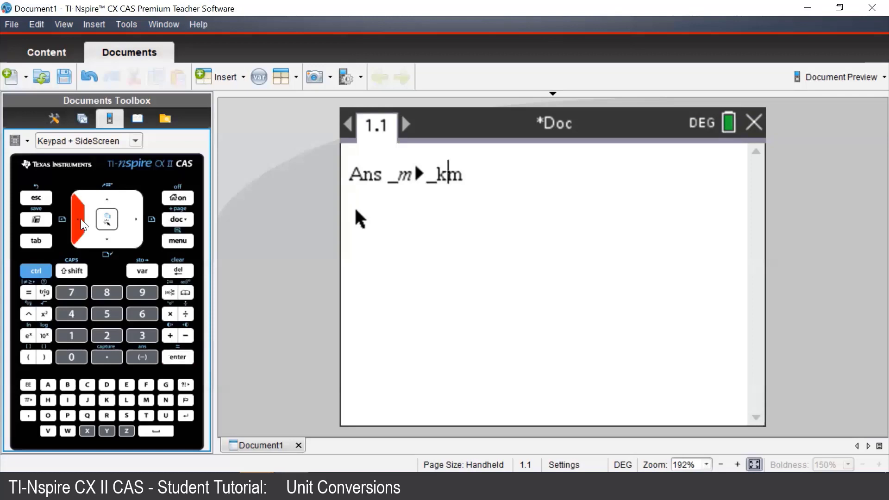
click(81, 221)
click(82, 221)
click(81, 220)
click(81, 220)
click(81, 222)
click(180, 272)
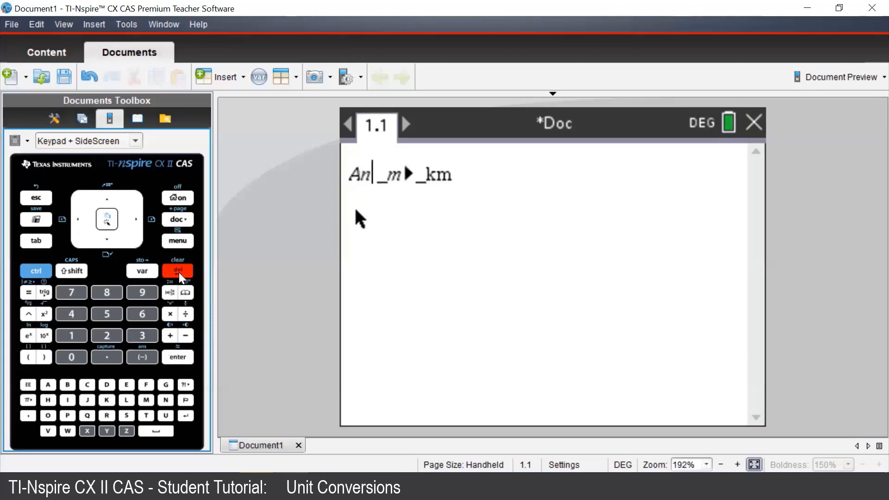
click(180, 272)
click(179, 272)
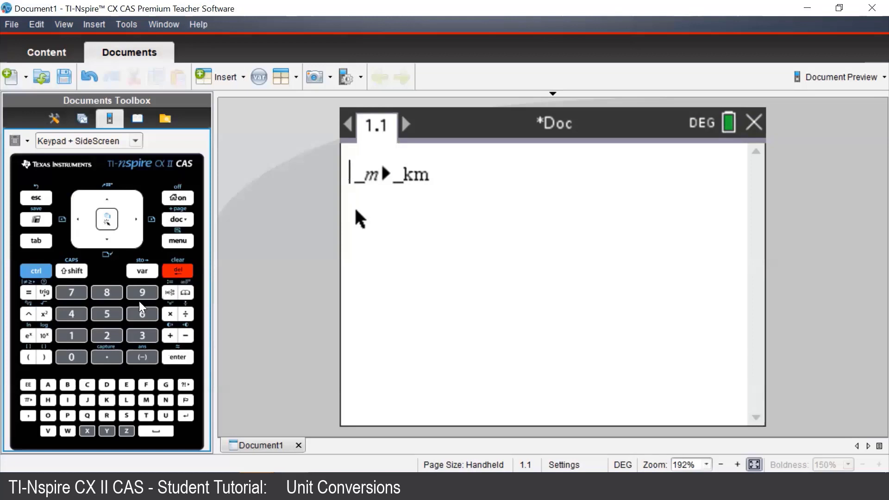
Enter 850 in place of Ans and evaluate, getting 0.85 km.
click(106, 292)
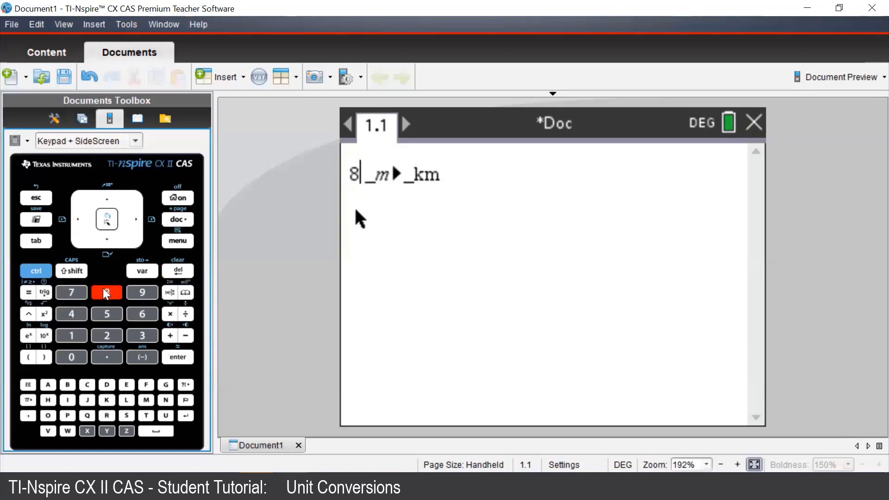
click(107, 314)
click(72, 359)
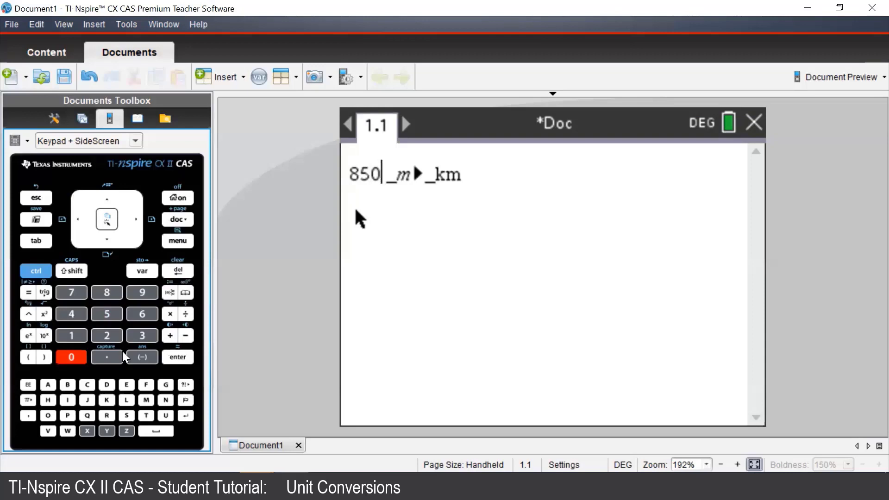
click(178, 357)
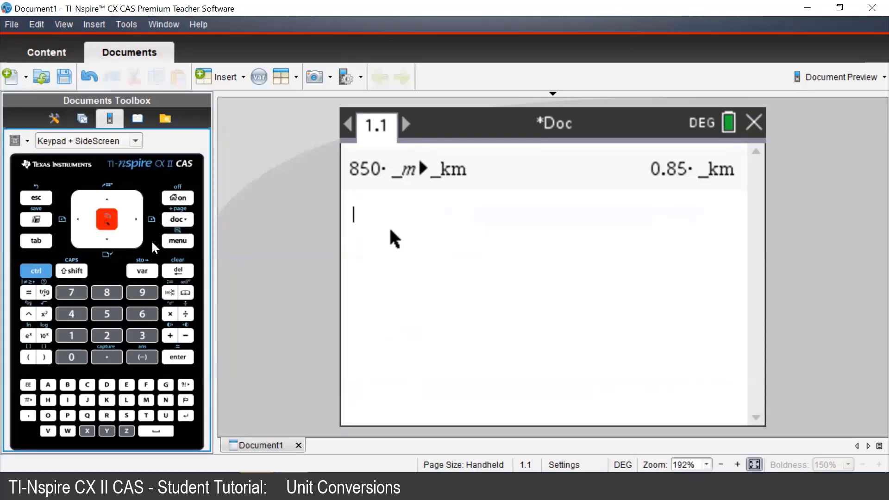
Enter 45 on a new line and reopen the Unit Conversion Assistant.
click(71, 314)
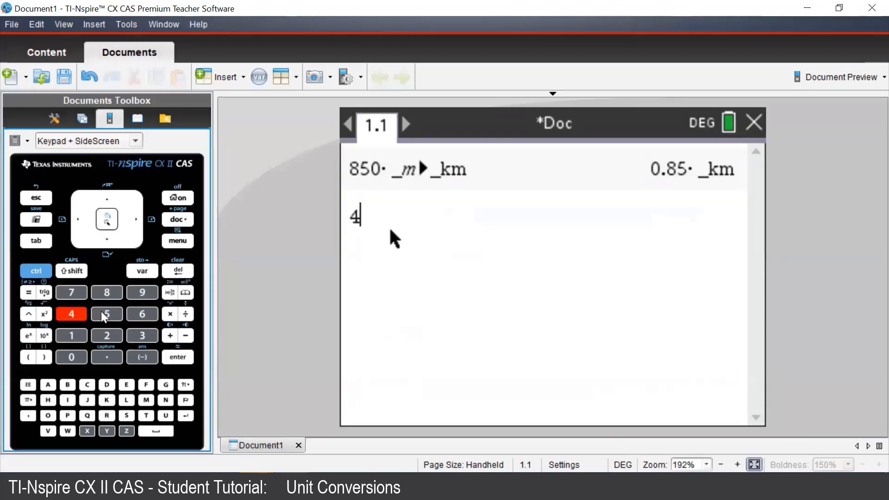
click(102, 315)
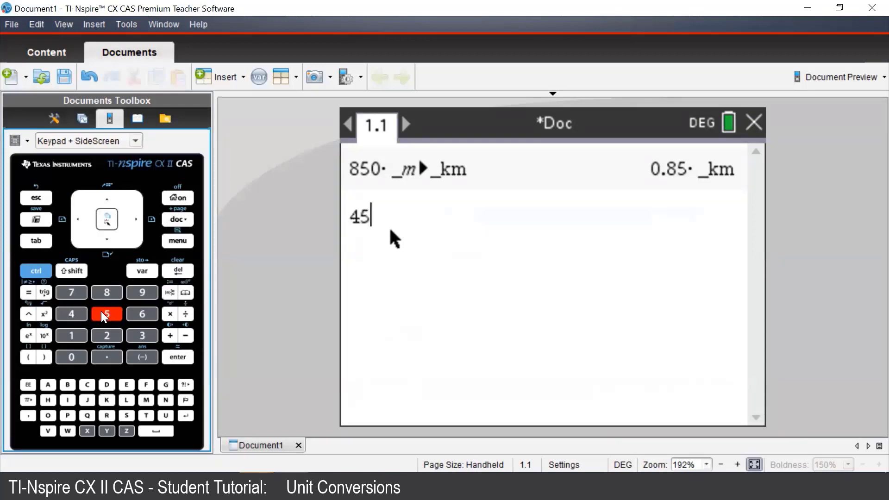
click(185, 294)
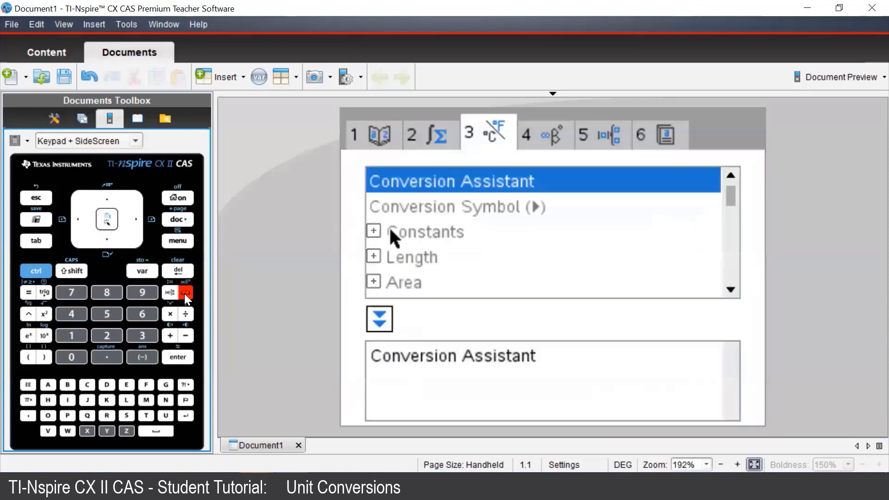
click(108, 221)
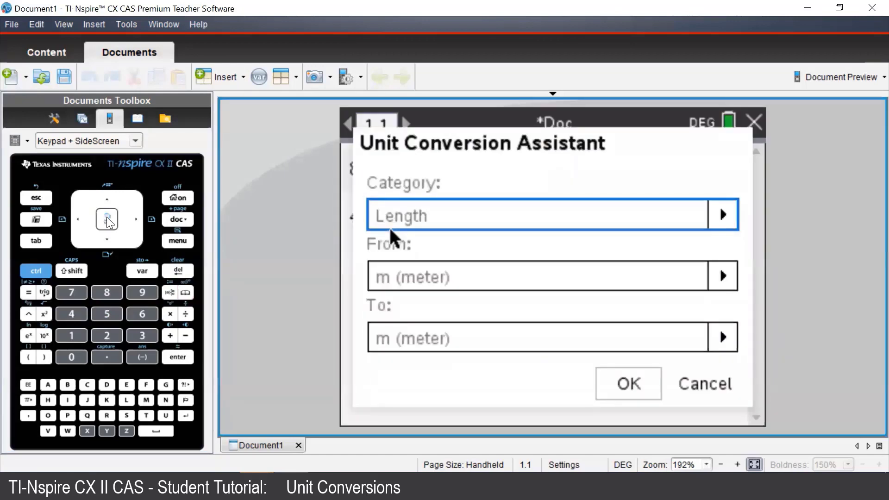
Set the category to Velocity with km/h as From, leaving To as m/s.
click(136, 224)
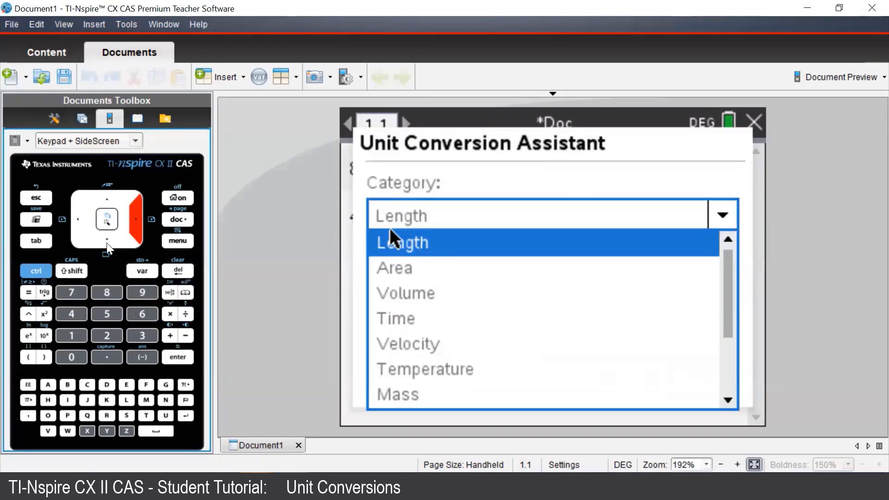
click(107, 242)
click(107, 242)
click(106, 242)
click(107, 241)
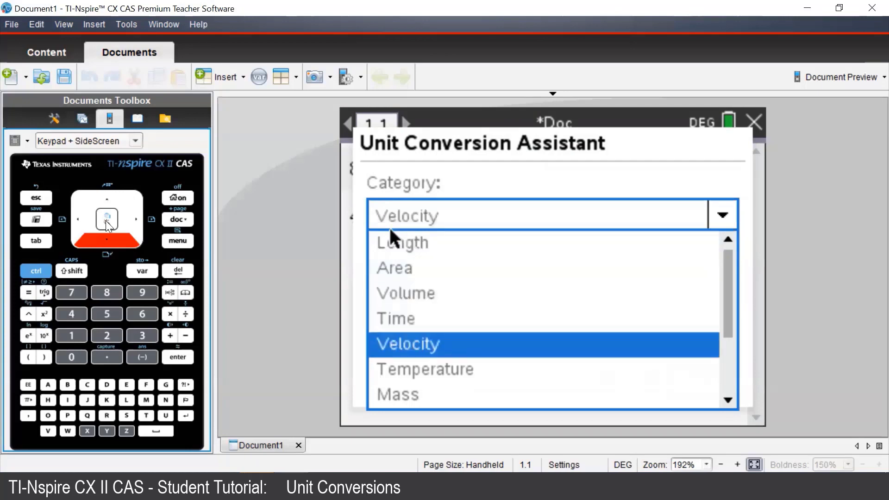
click(106, 221)
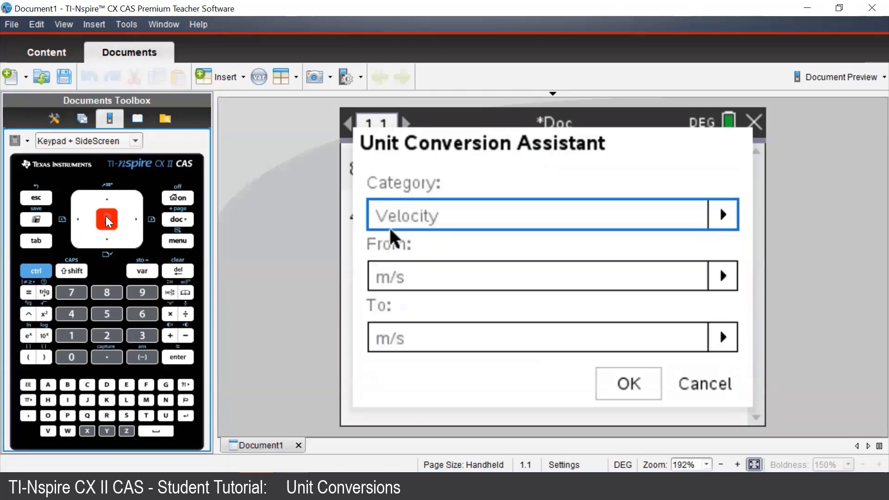
click(42, 239)
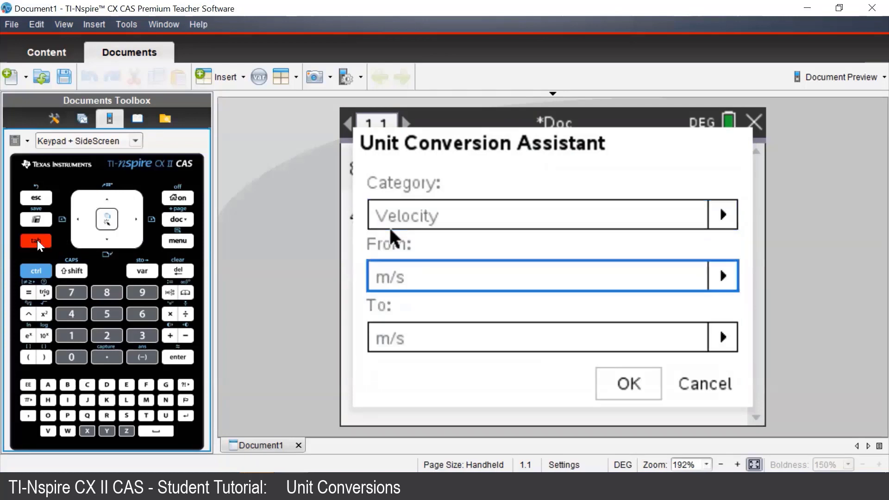
click(135, 226)
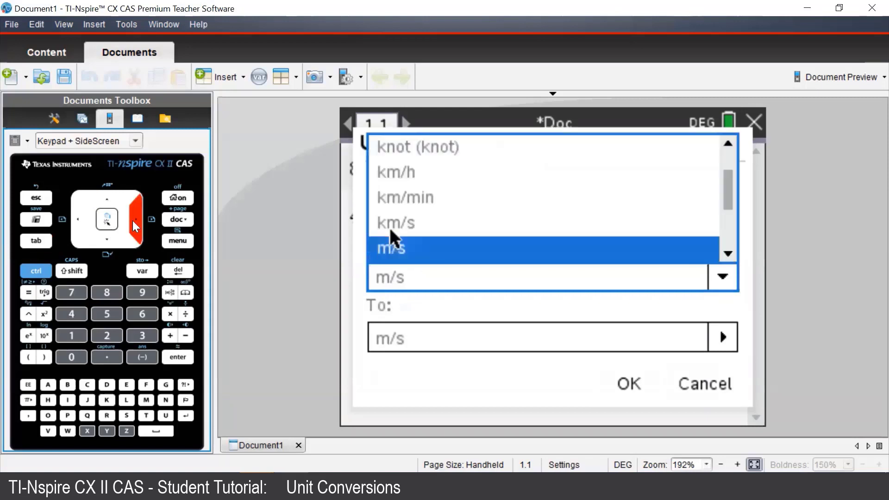
click(106, 199)
click(106, 199)
click(106, 199)
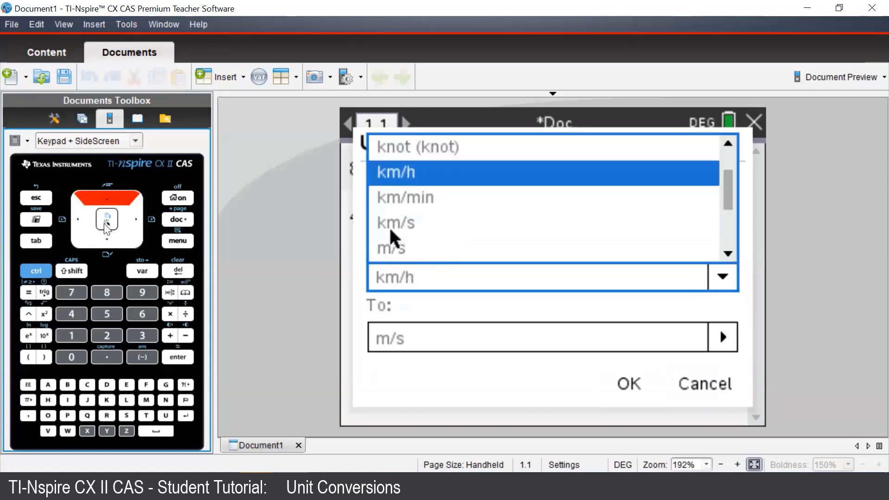
click(107, 221)
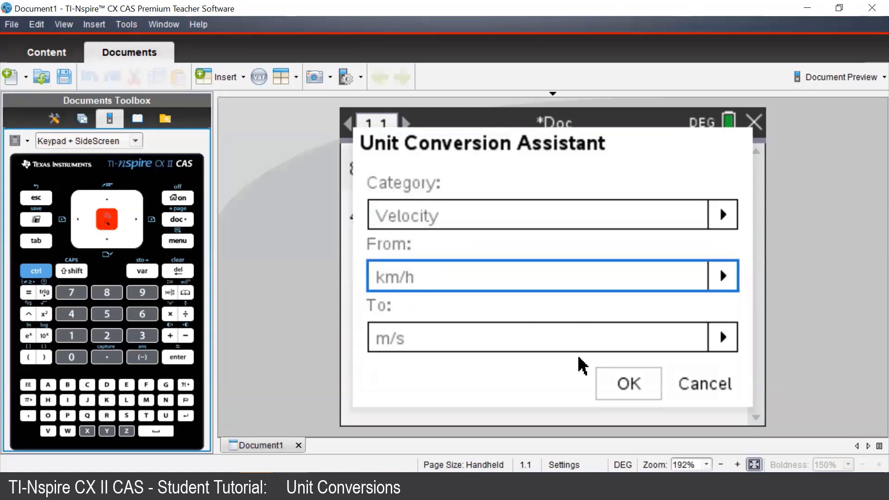
Insert 45 _km/_hr▶_m/_s and evaluate it to 12.5 m/s.
click(627, 383)
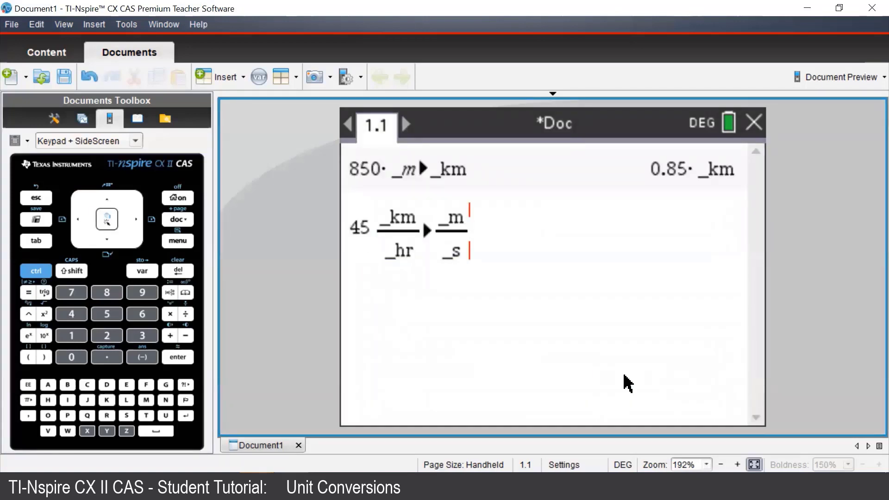
click(181, 358)
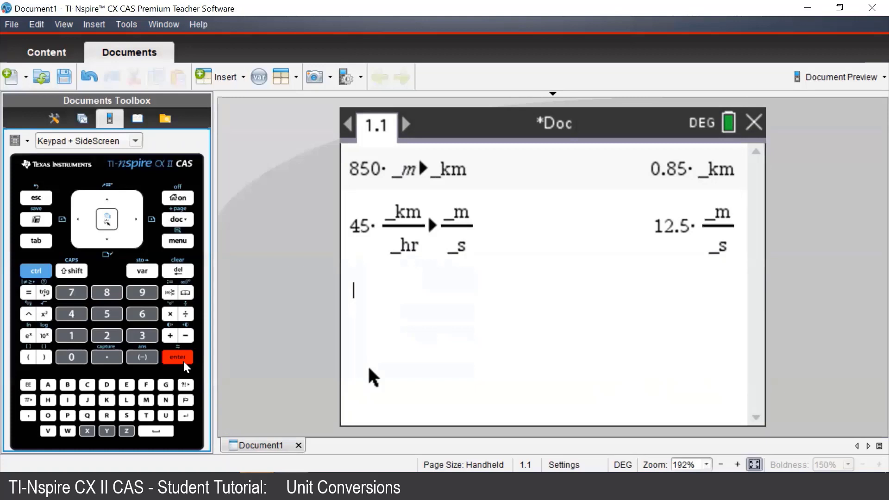
Key in 30.12 on a new calculator line.
click(142, 335)
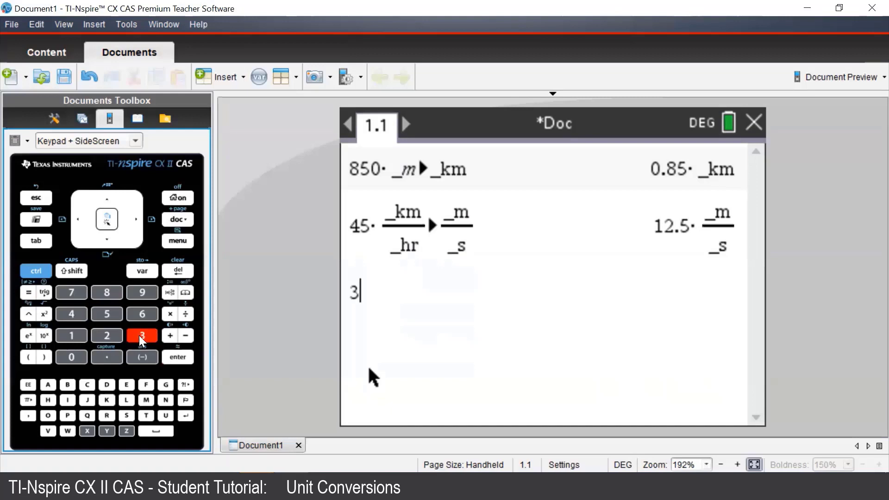
click(83, 357)
click(106, 359)
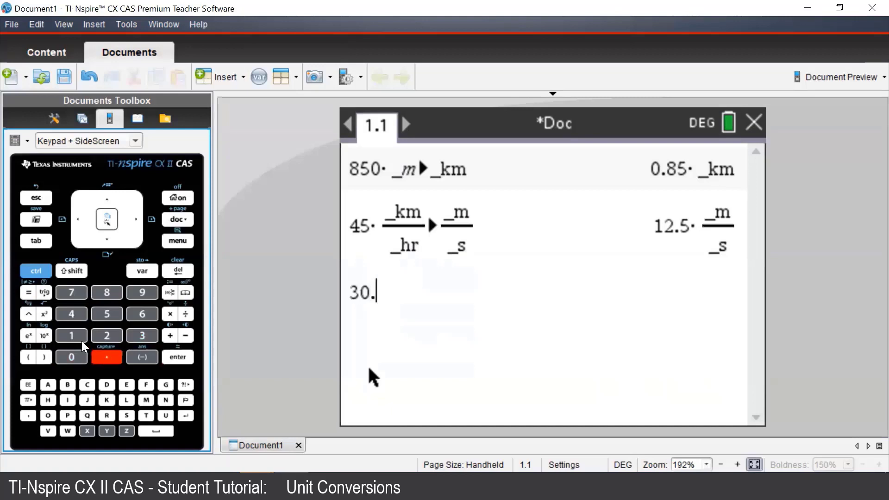
click(83, 346)
click(107, 343)
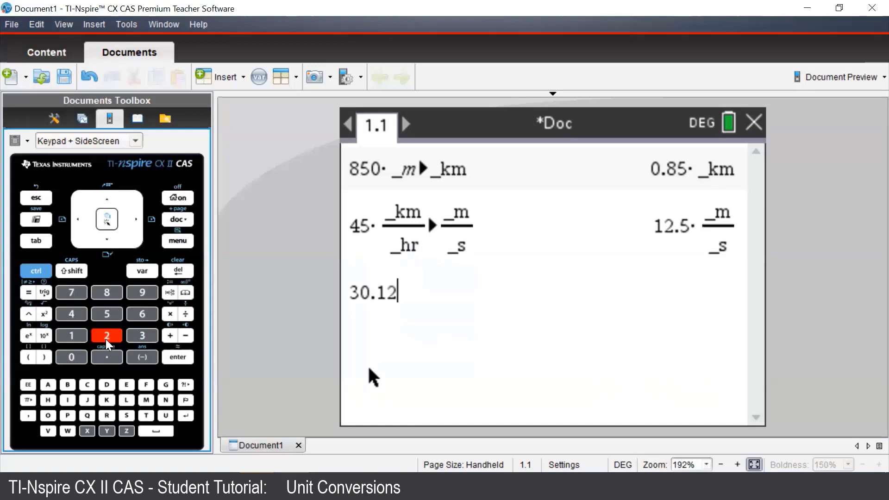
Add the degree symbol from the symbol palette, then bring up the catalog.
click(35, 399)
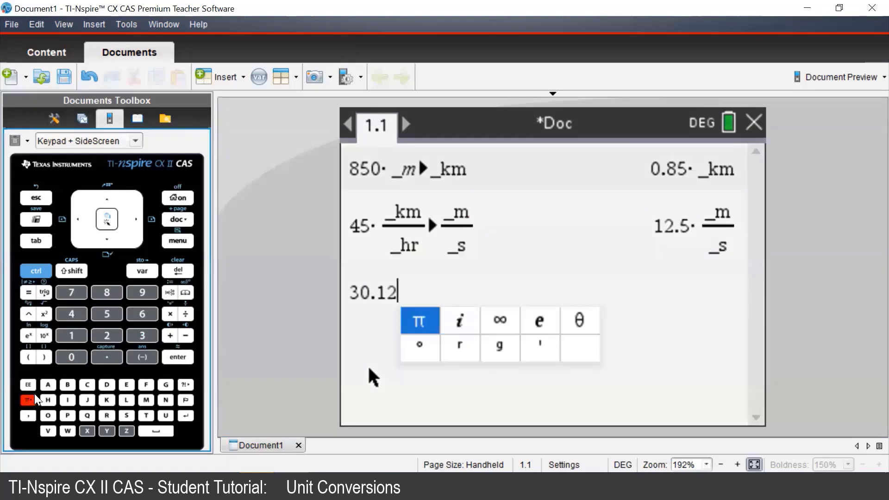
click(108, 227)
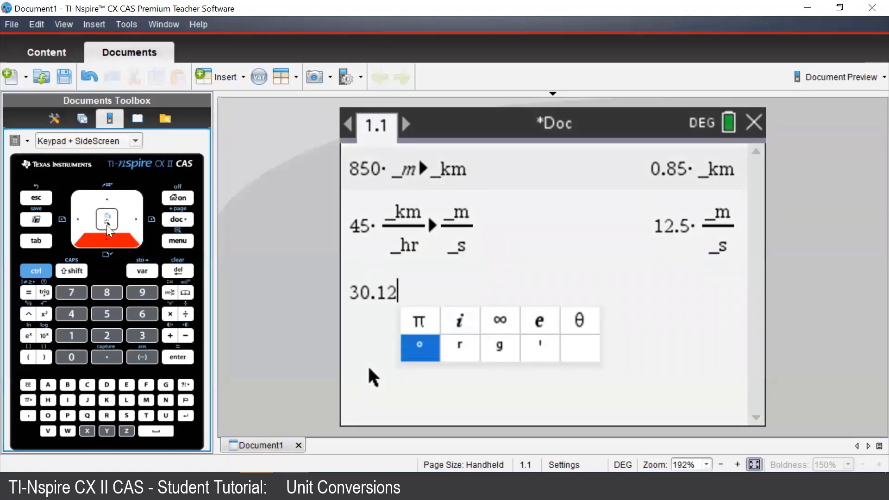
click(108, 226)
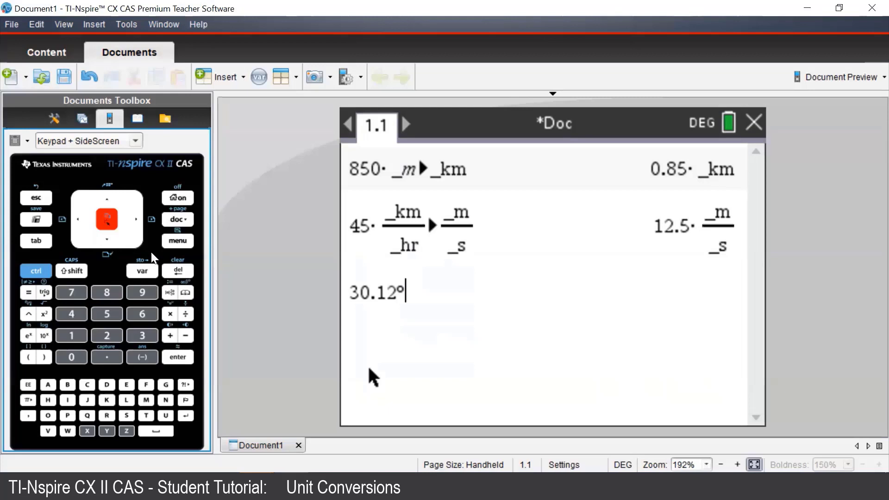
click(185, 293)
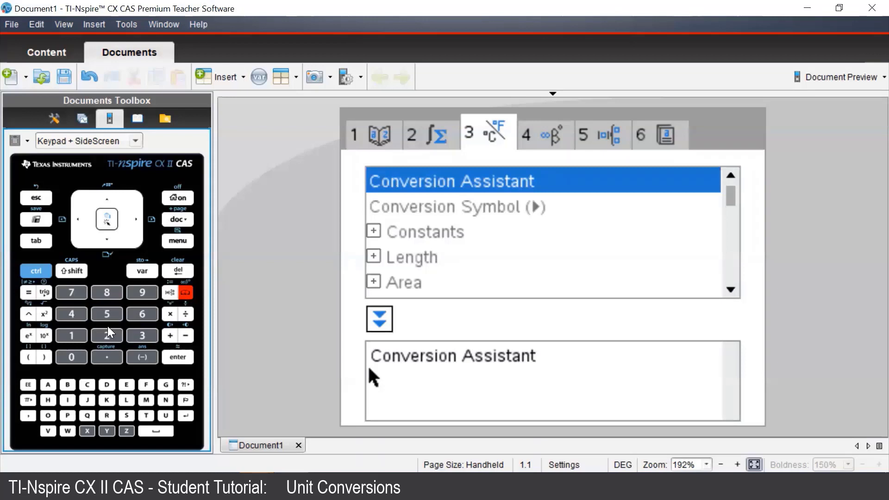
Find ▶DMS among the catalog's alphabetical D commands so the line reads 30.12°▶DMS.
click(72, 335)
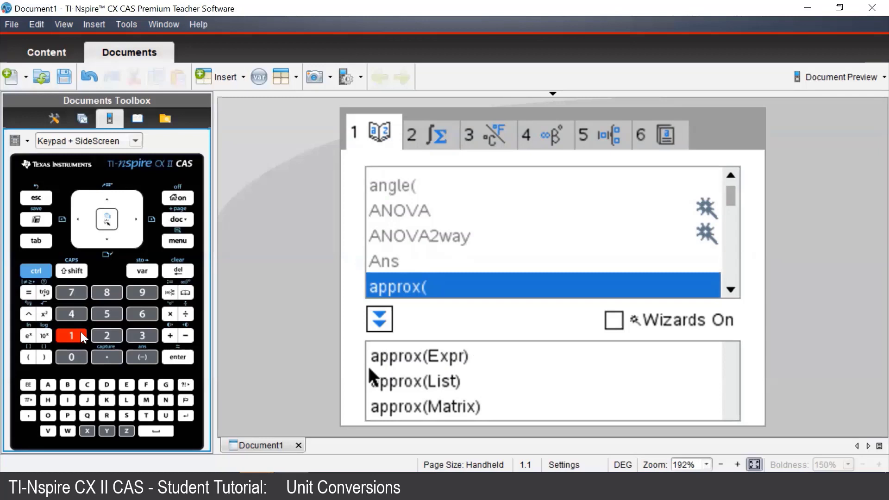
click(110, 388)
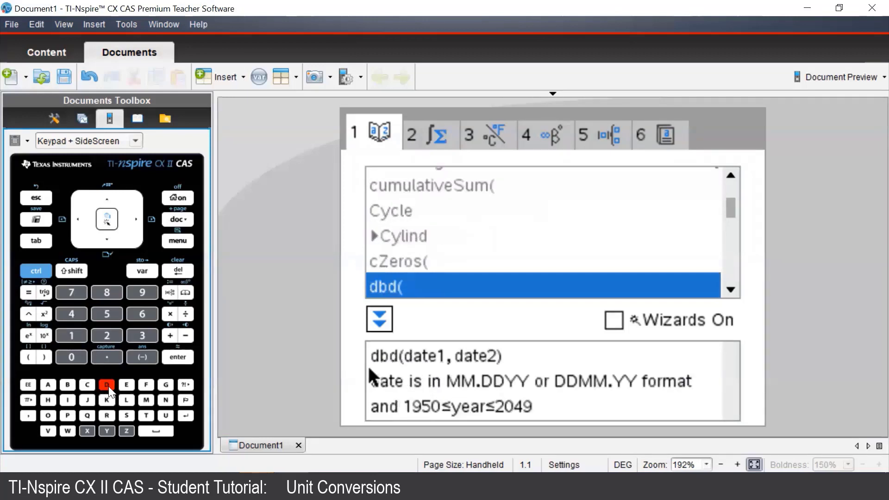
click(110, 244)
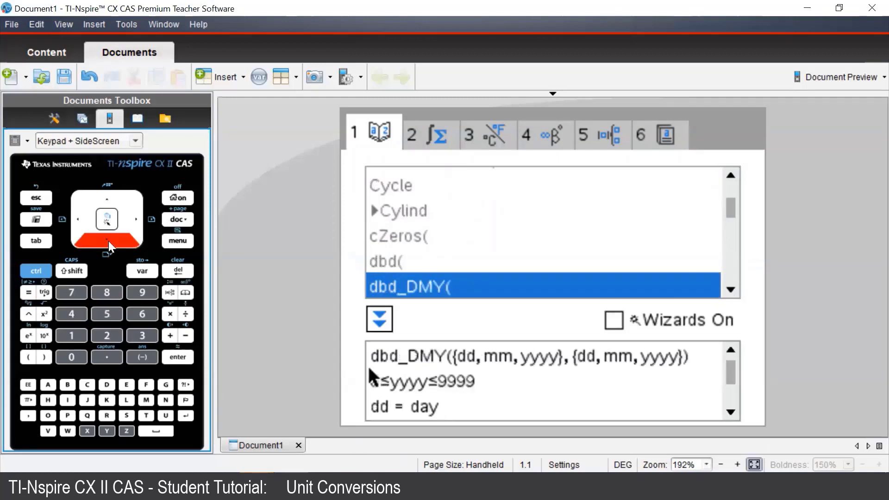
click(111, 244)
click(109, 244)
click(109, 244)
click(109, 244)
click(110, 244)
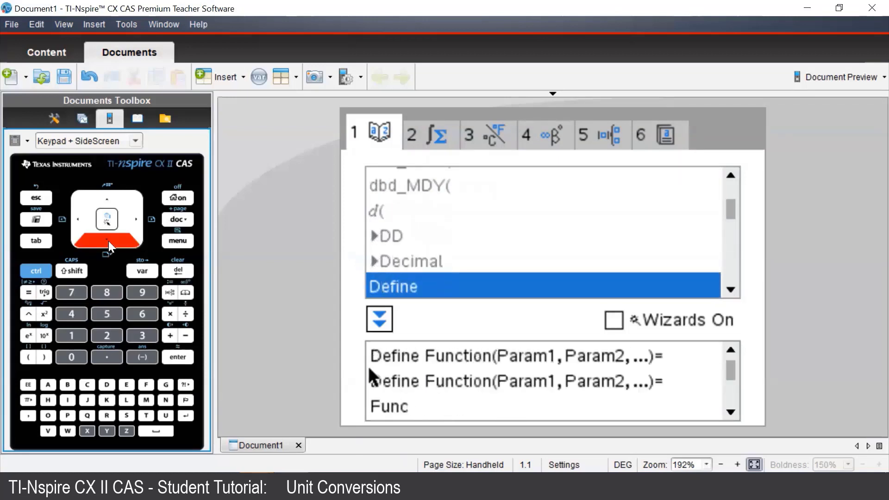
click(109, 244)
click(110, 244)
click(109, 244)
click(110, 244)
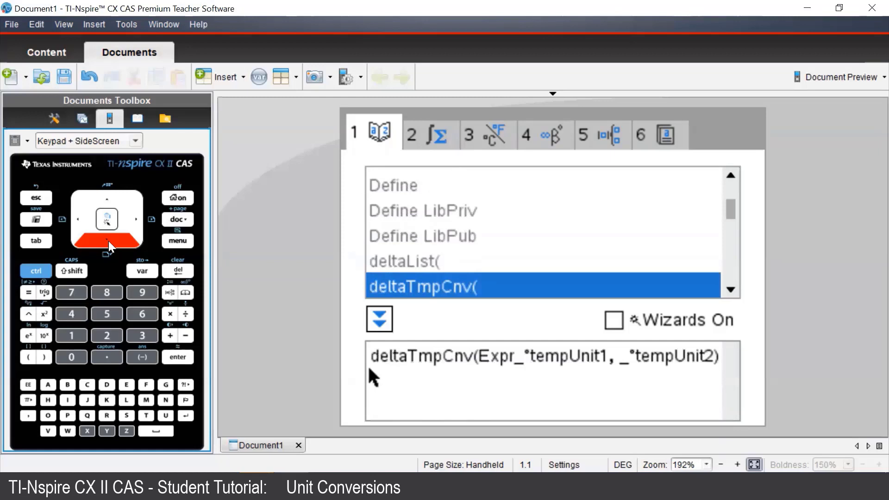
click(110, 244)
click(109, 244)
click(110, 244)
click(110, 244)
click(109, 244)
click(109, 244)
click(110, 244)
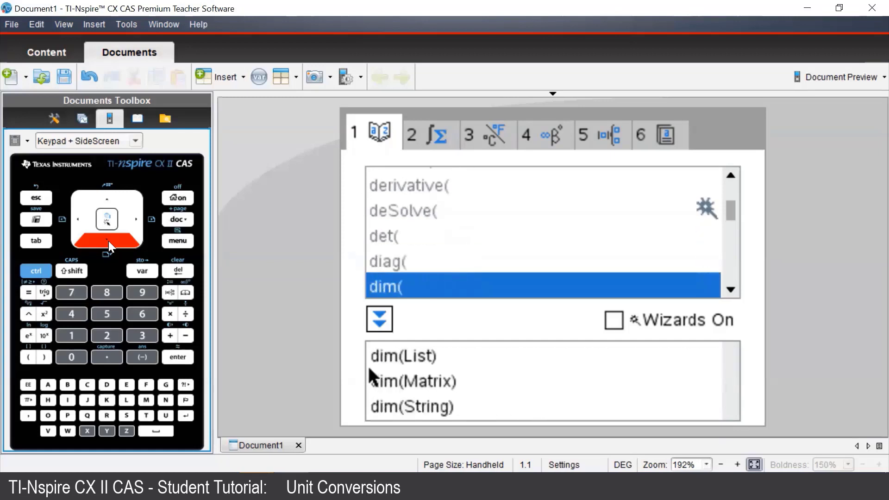
click(110, 244)
click(110, 244)
click(110, 244)
click(110, 244)
click(110, 244)
click(110, 244)
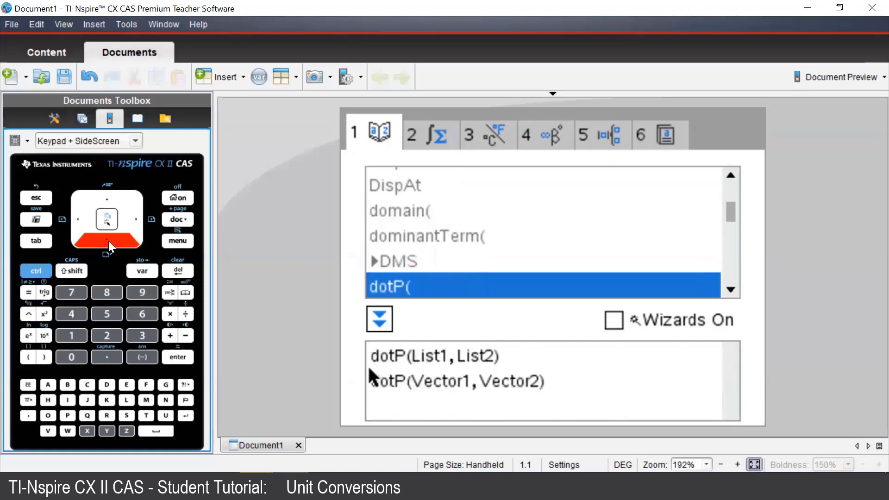
click(107, 204)
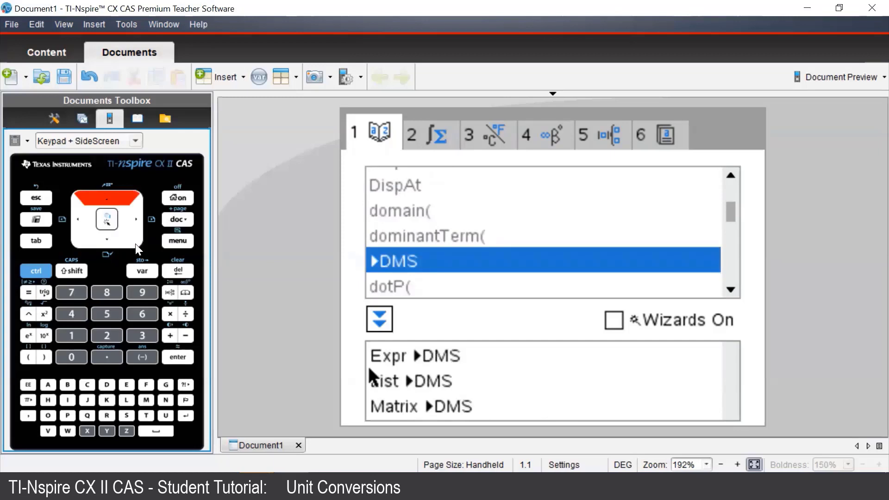
Evaluate 30.12°▶DMS to get 30°7'12".
click(178, 357)
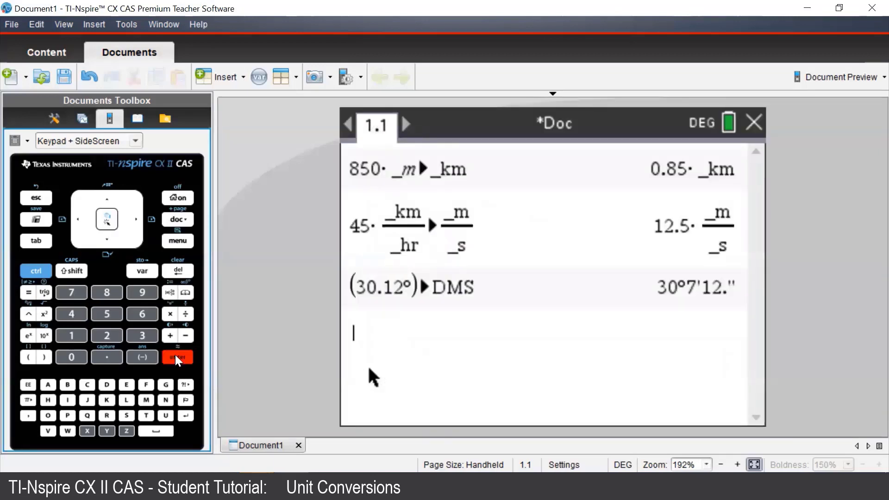